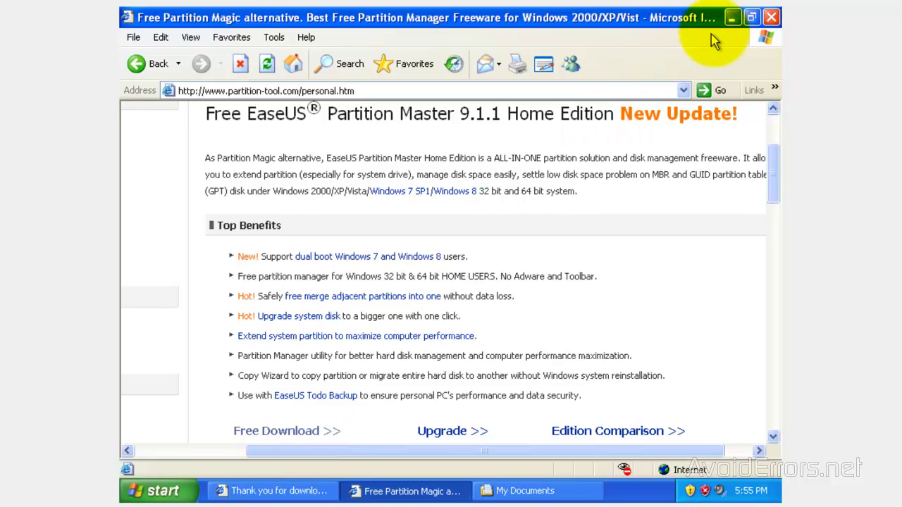
- Minimize Internet Explorer, restore My Documents and select the downloaded epm installer
click(732, 21)
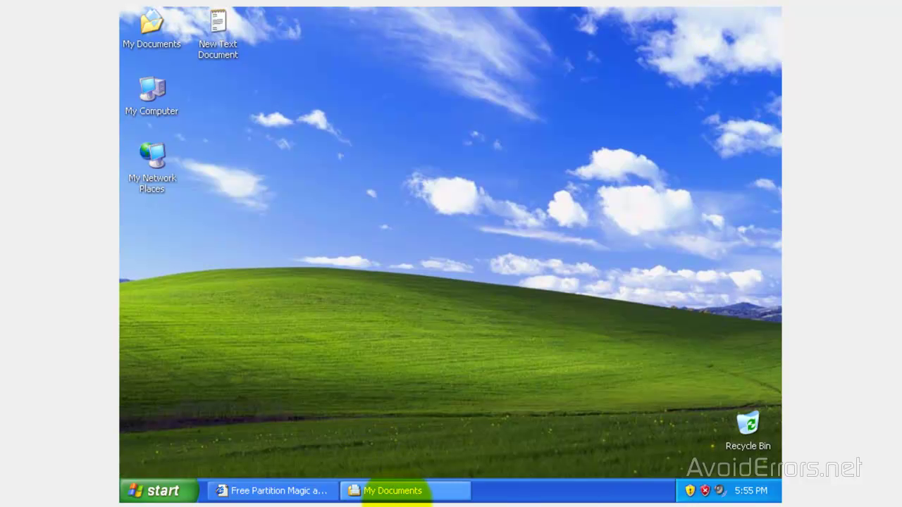
click(398, 497)
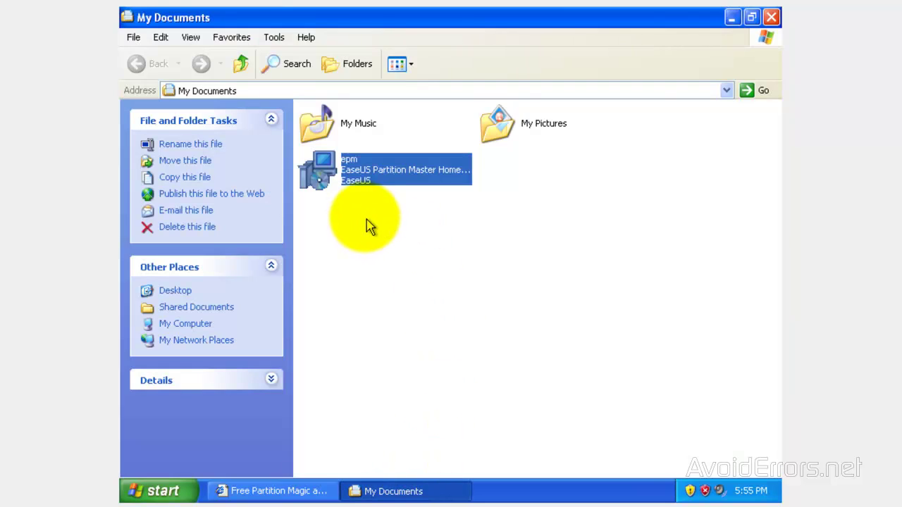
click(362, 214)
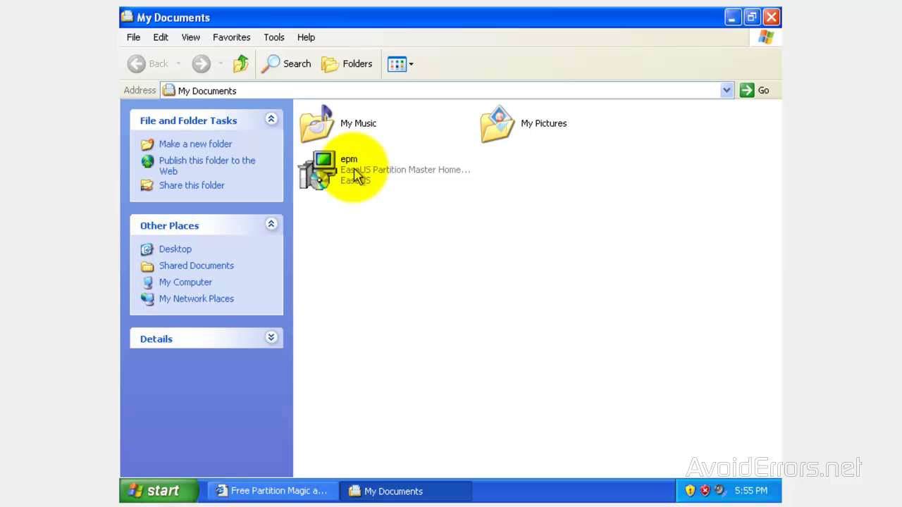
click(354, 174)
- Run epm.exe past the security warning and accept the family-PC-only license
double_click(355, 174)
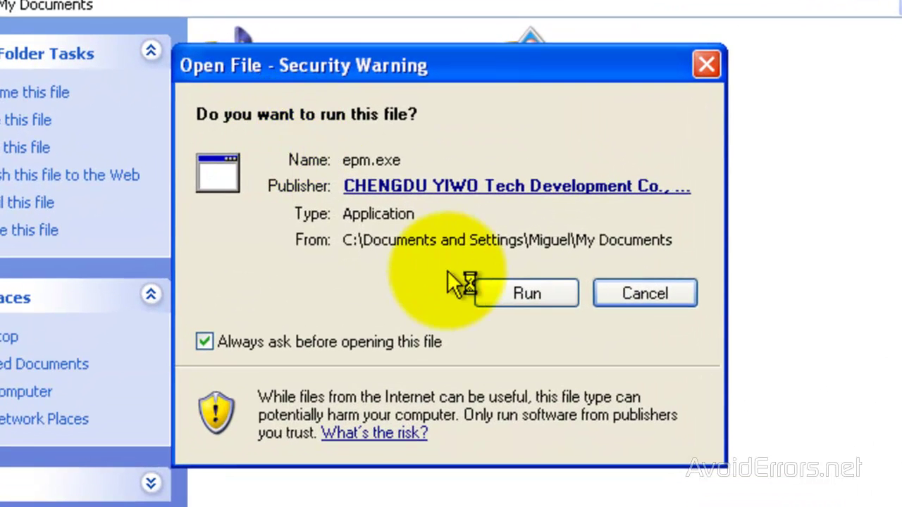
click(491, 291)
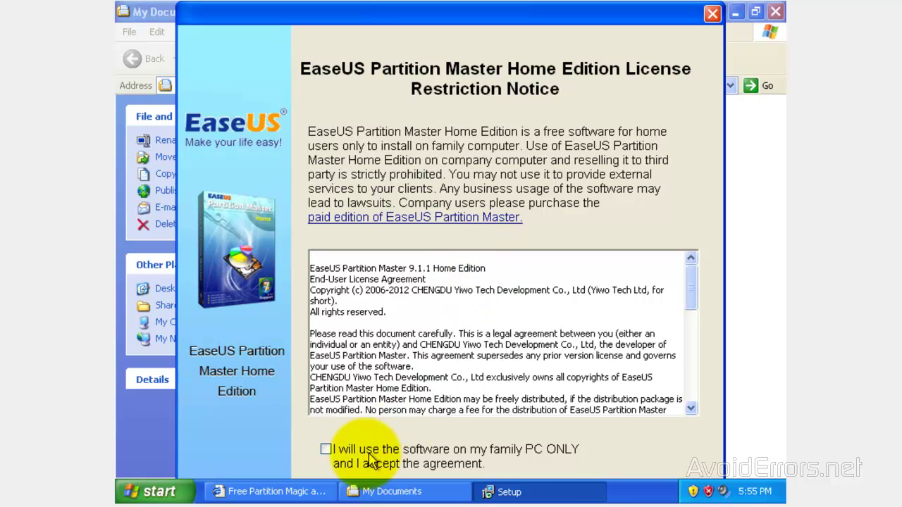
click(328, 450)
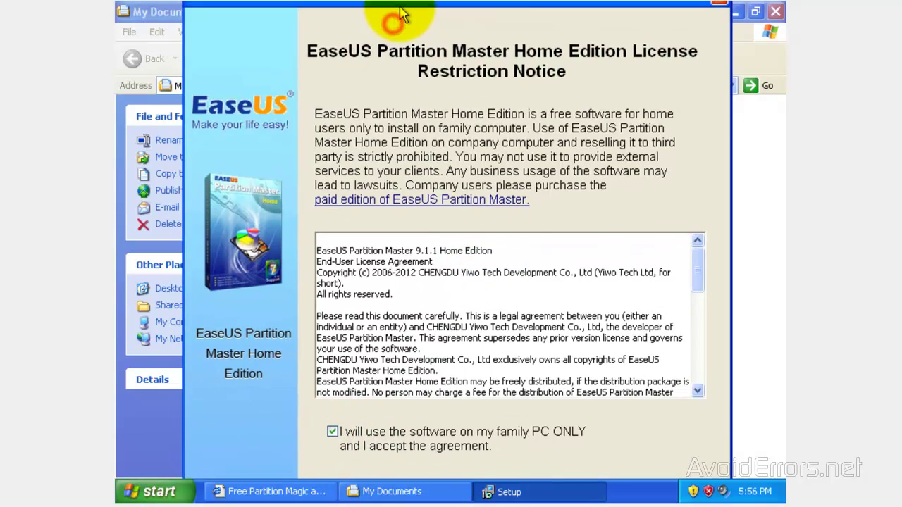
drag(396, 30, 401, 9)
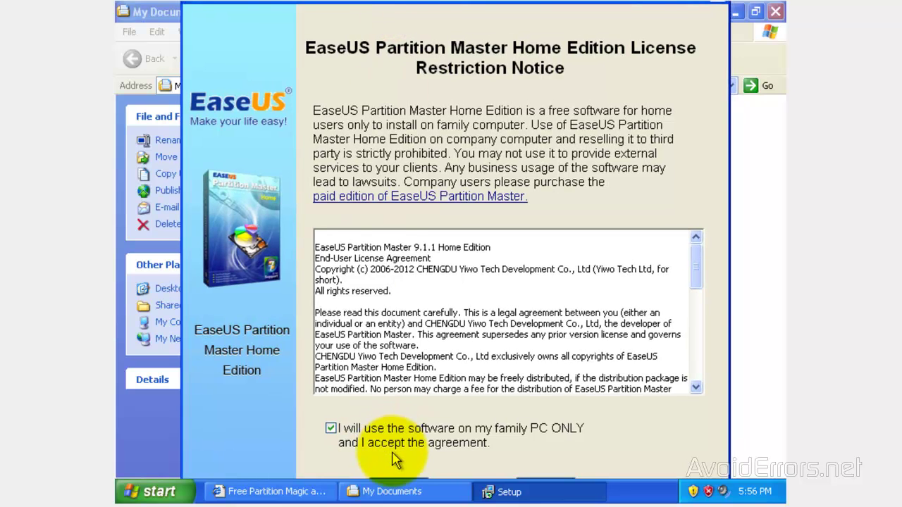
click(394, 484)
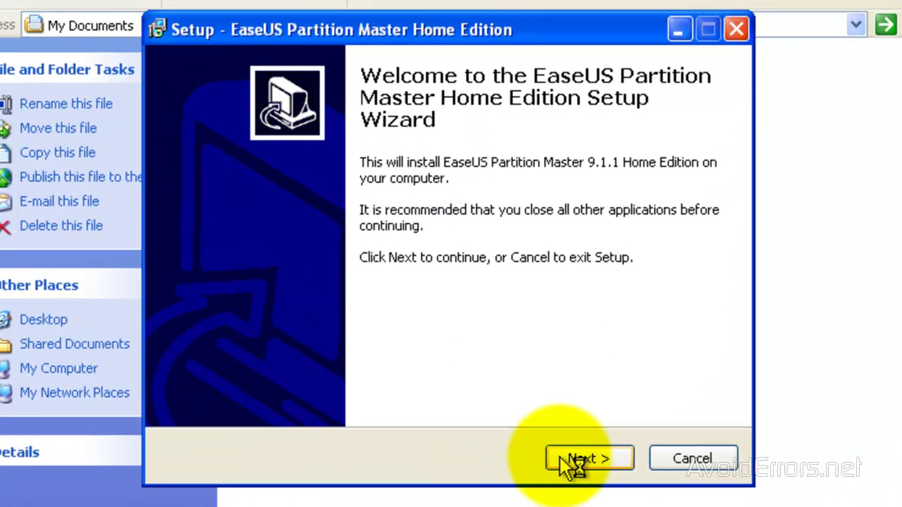
- Install Partition Master 9.1.1 to the default folder, without startup update checks, and launch it
click(567, 461)
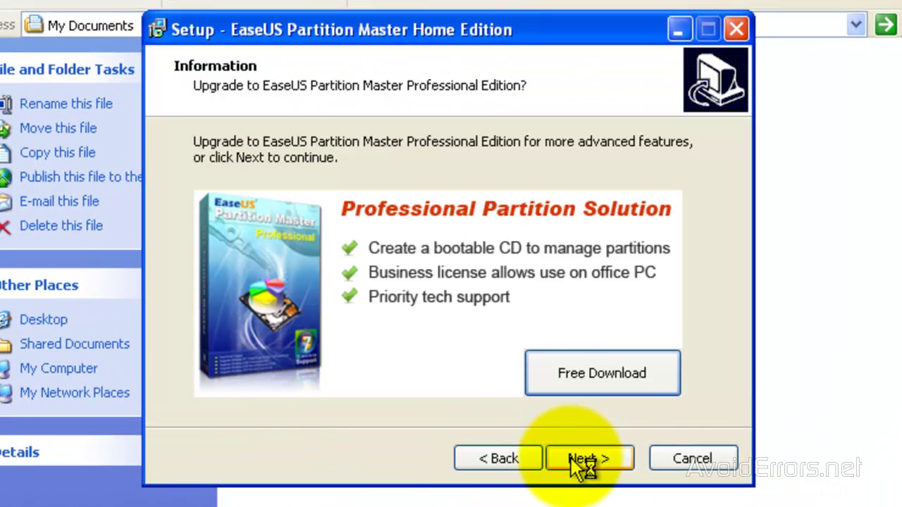
click(571, 458)
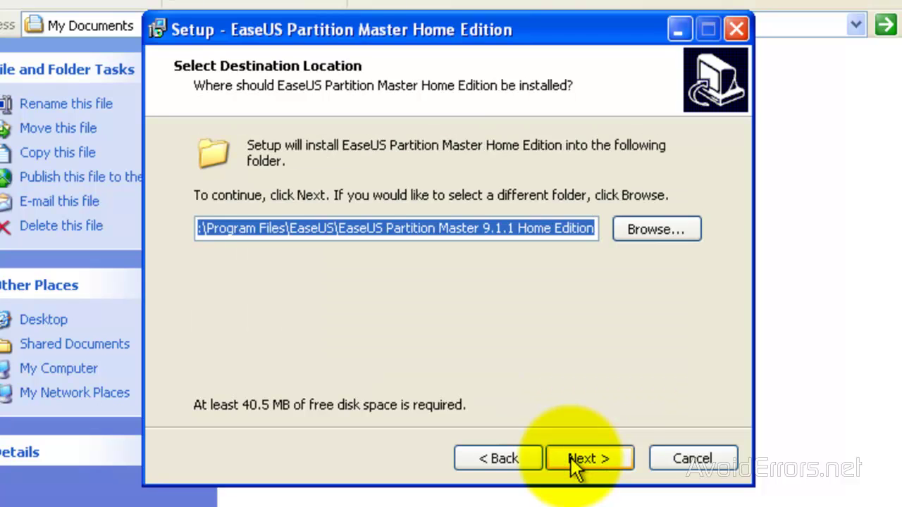
click(571, 458)
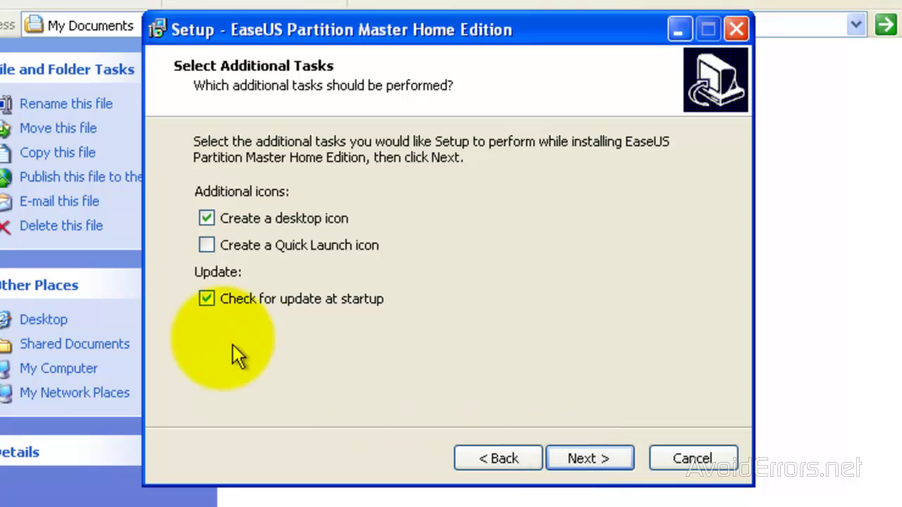
click(208, 301)
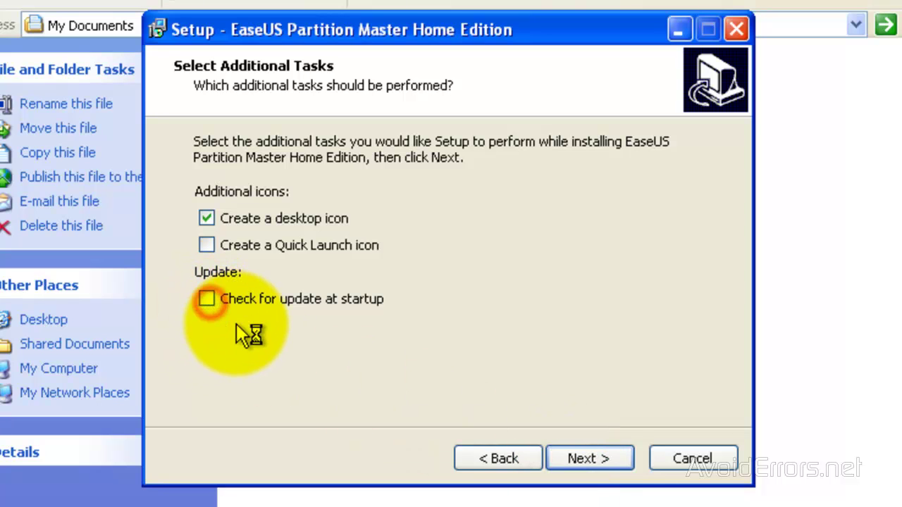
click(595, 463)
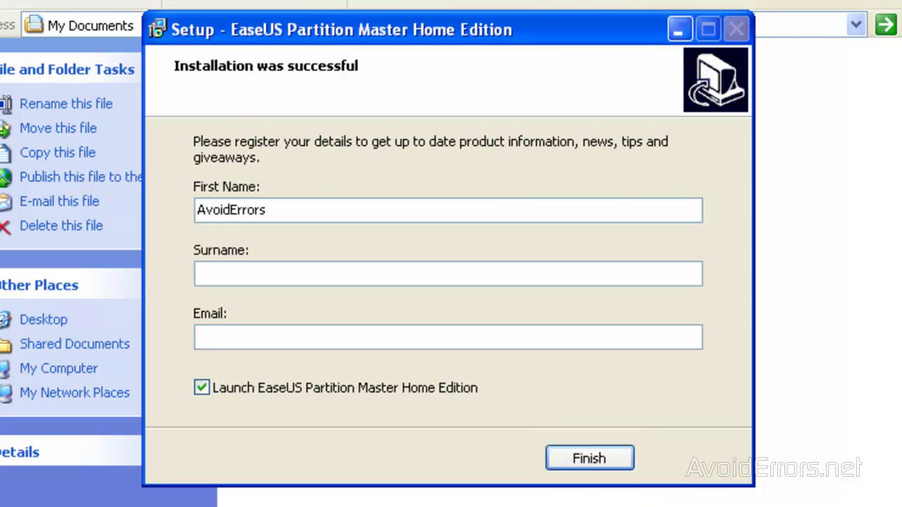
click(606, 456)
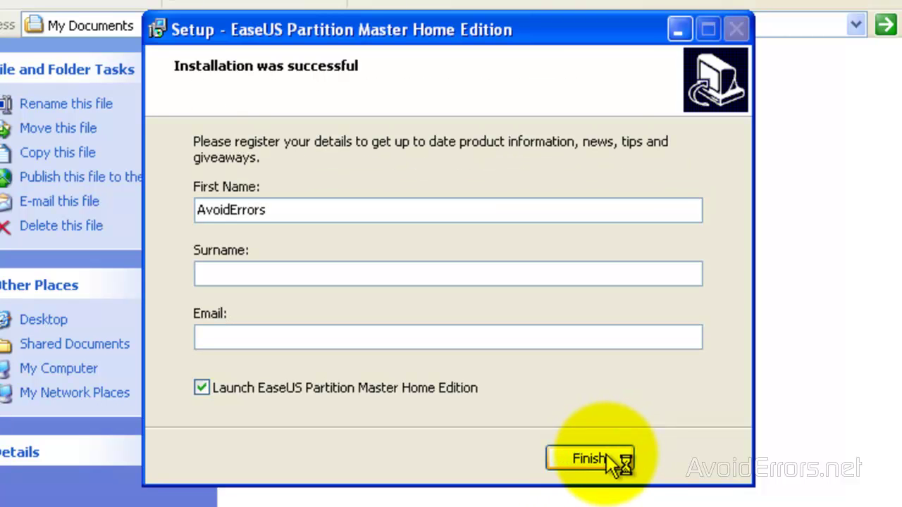
click(606, 457)
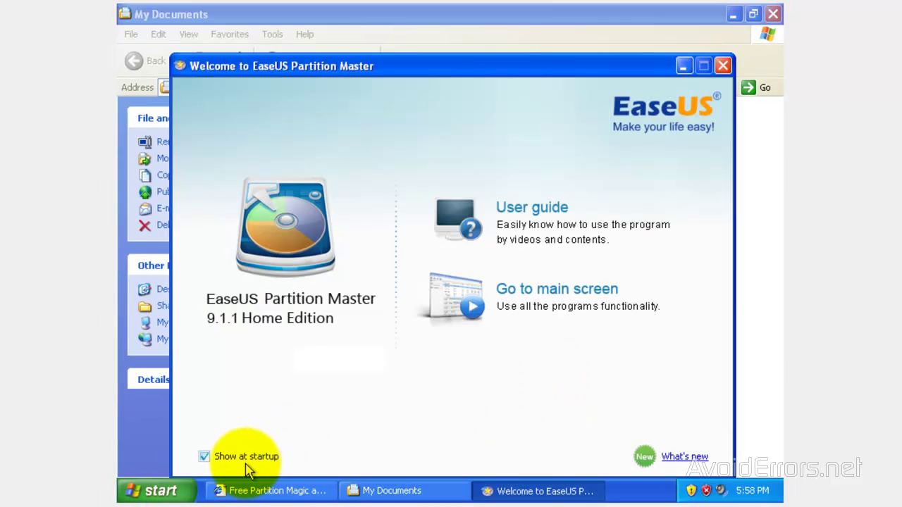
- Untick 'Show at startup' on the welcome window and go to the main screen
click(204, 457)
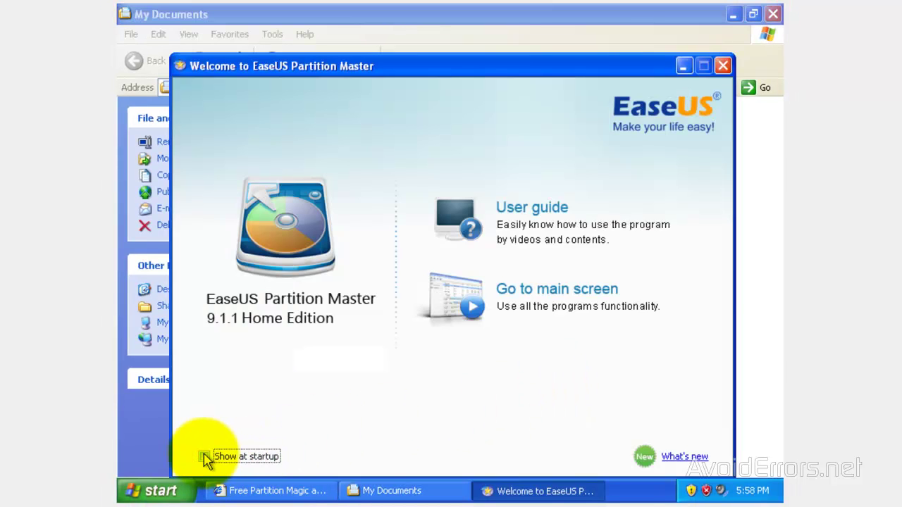
click(553, 298)
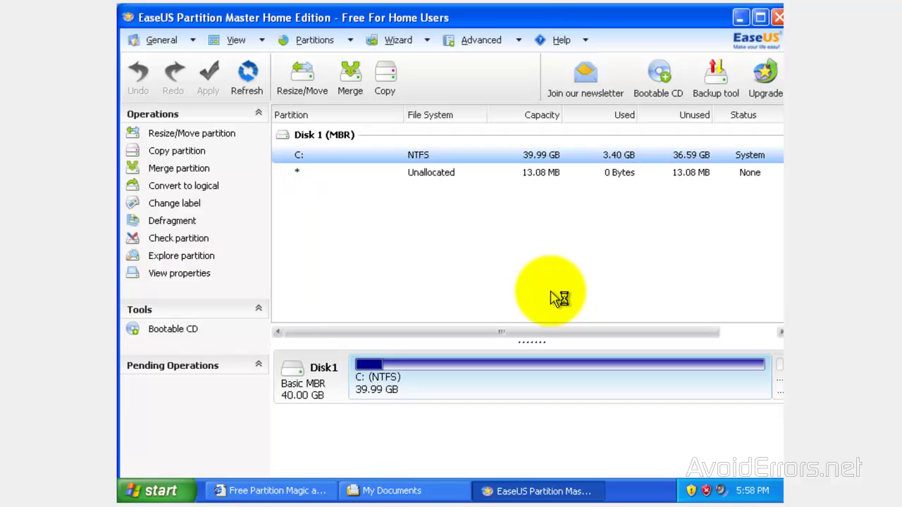
click(740, 17)
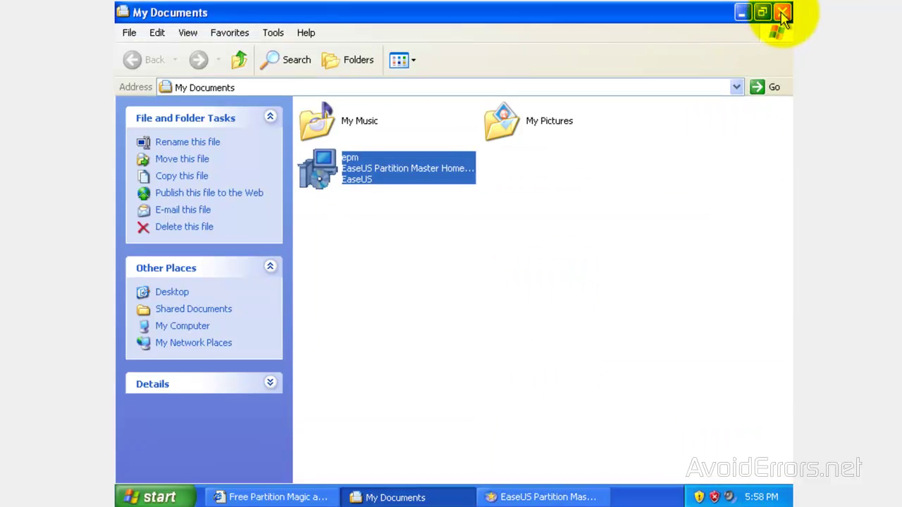
click(773, 16)
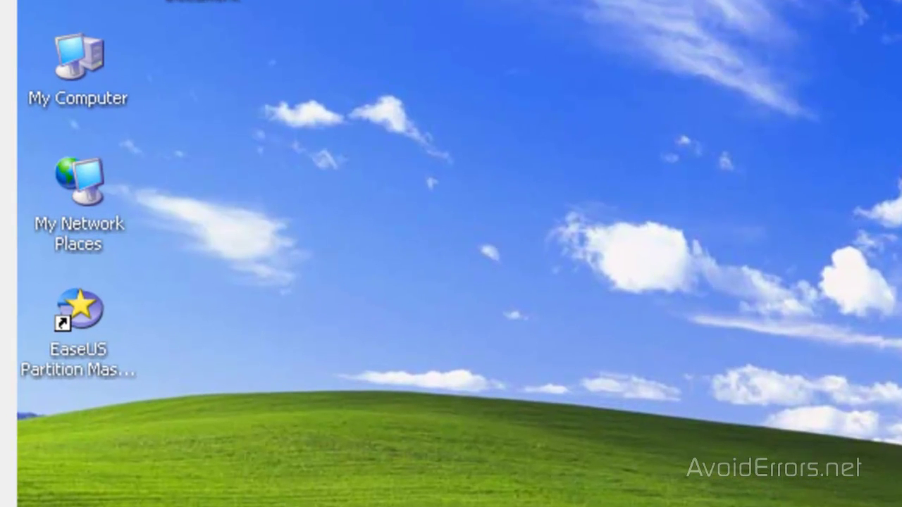
right_click(71, 76)
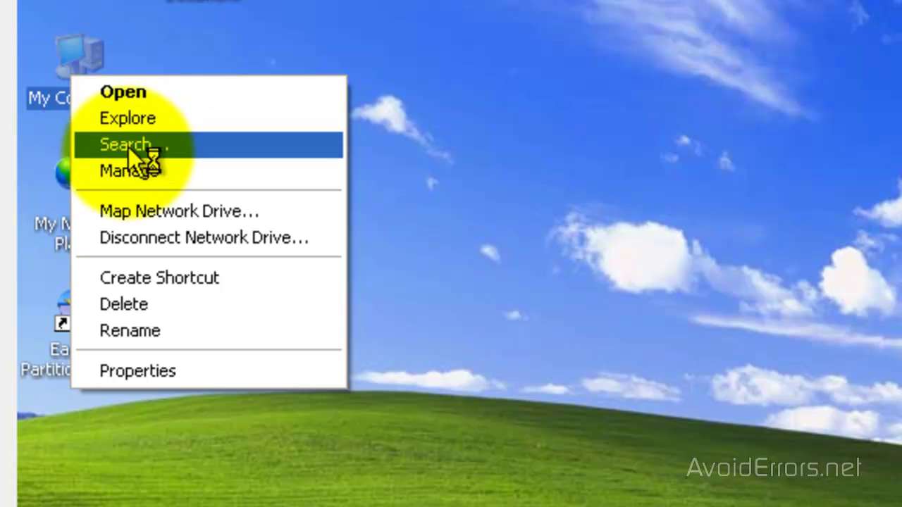
click(130, 172)
click(211, 172)
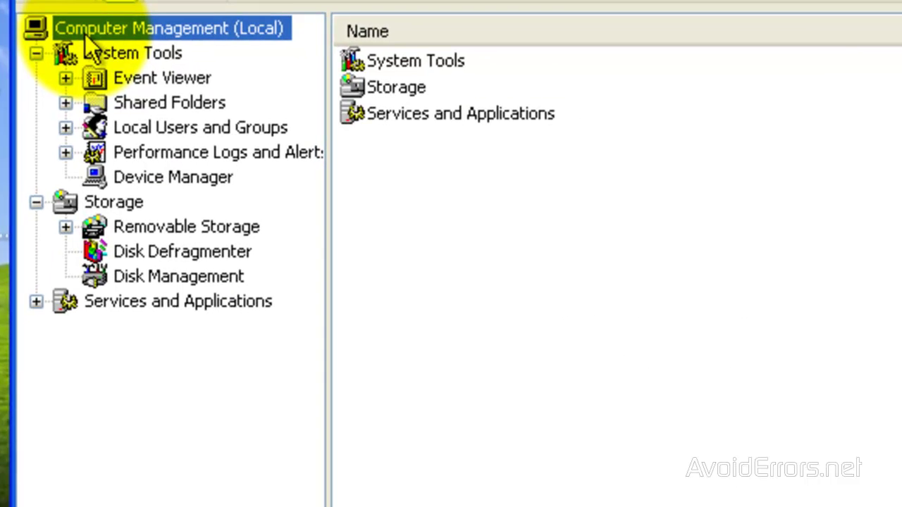
click(187, 277)
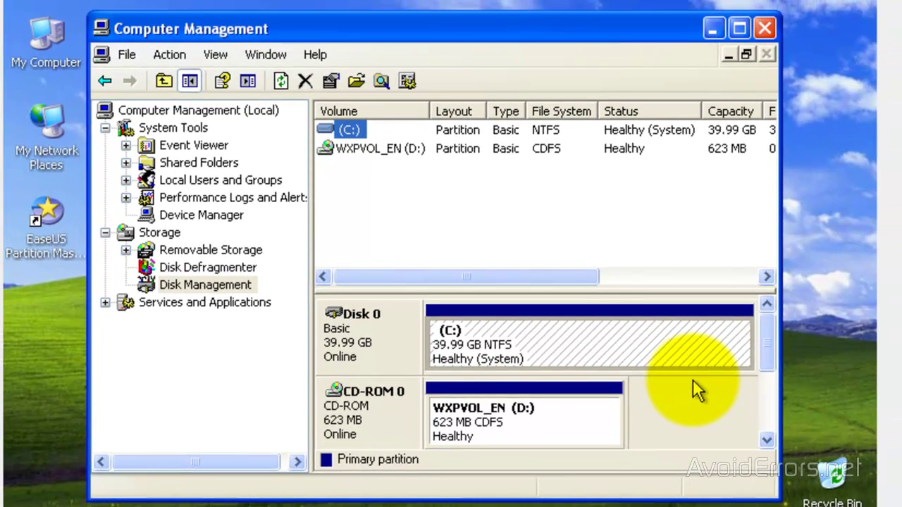
click(816, 98)
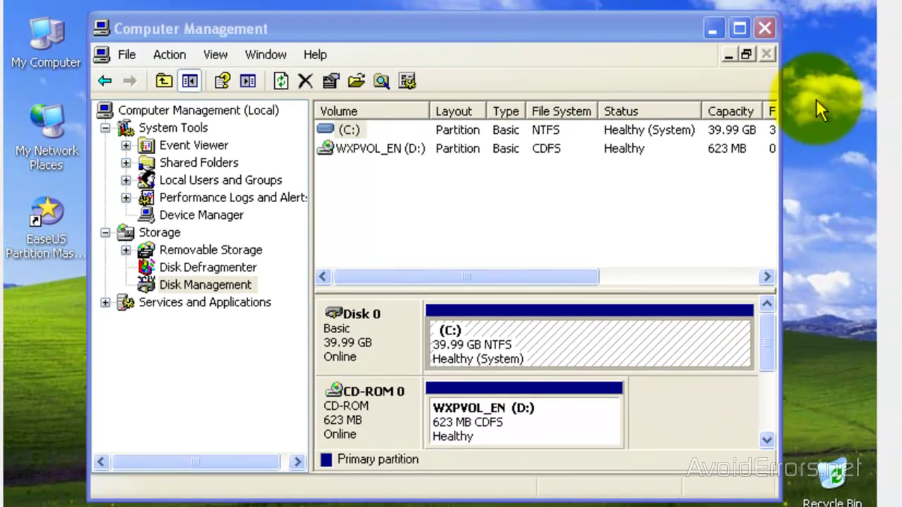
click(771, 28)
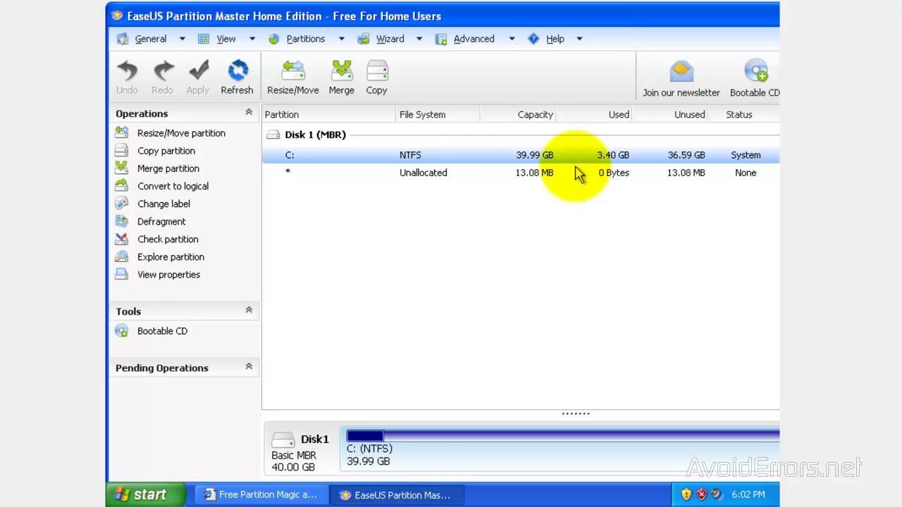
- Maximize the partition manager and choose Resize/Move for the C: partition
double_click(601, 21)
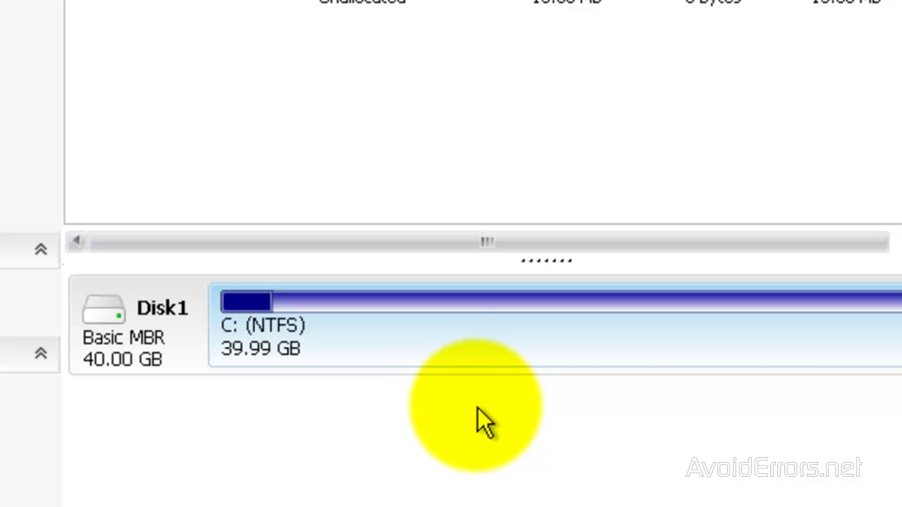
right_click(469, 345)
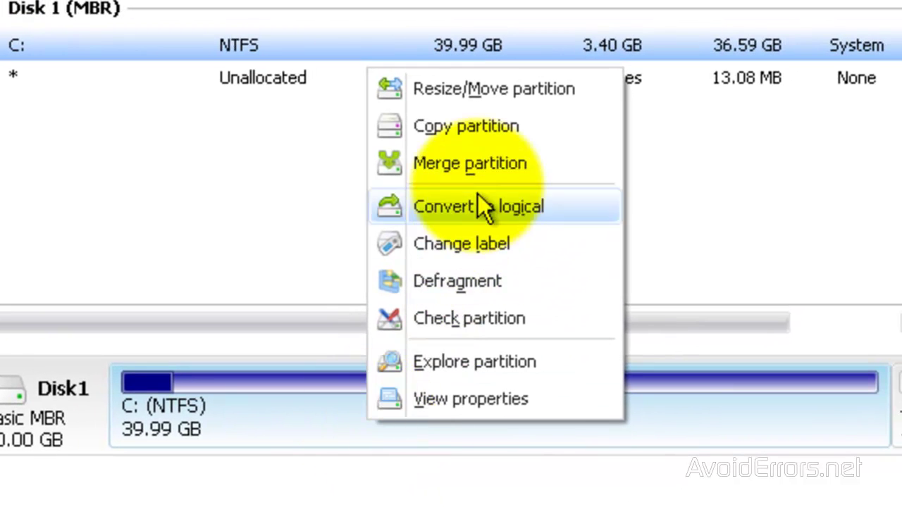
click(592, 88)
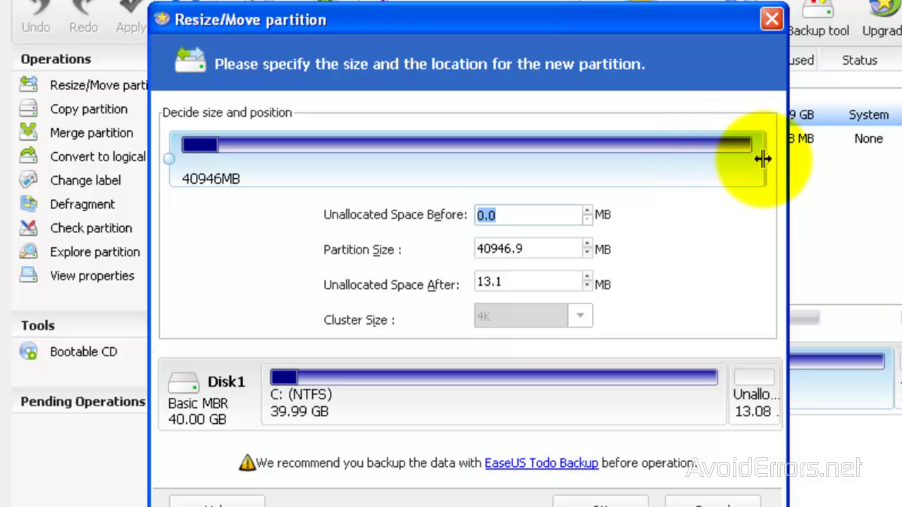
- Drag C:'s right edge down to 20952 MB, leaving 20007.9 MB unallocated, and confirm
mouse_move(768, 160)
mouse_down()
mouse_move(518, 160)
mouse_move(627, 172)
mouse_up()
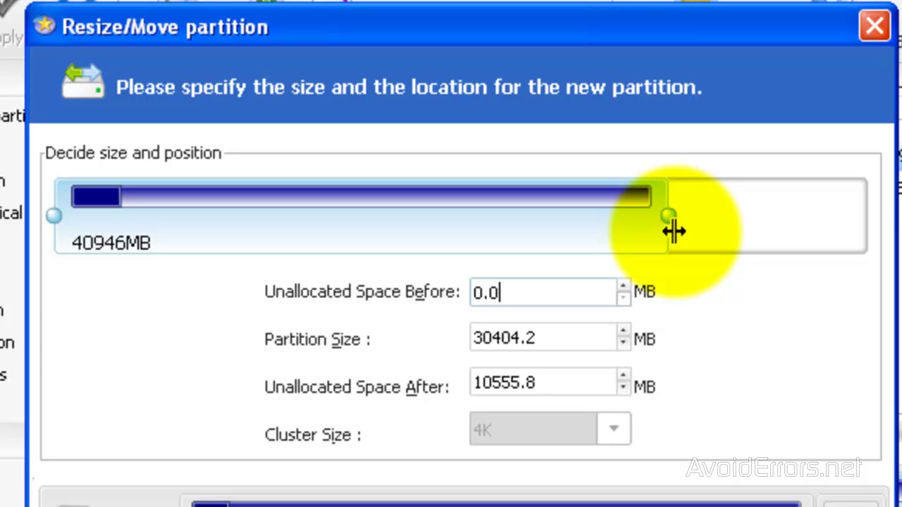
drag(673, 230, 488, 235)
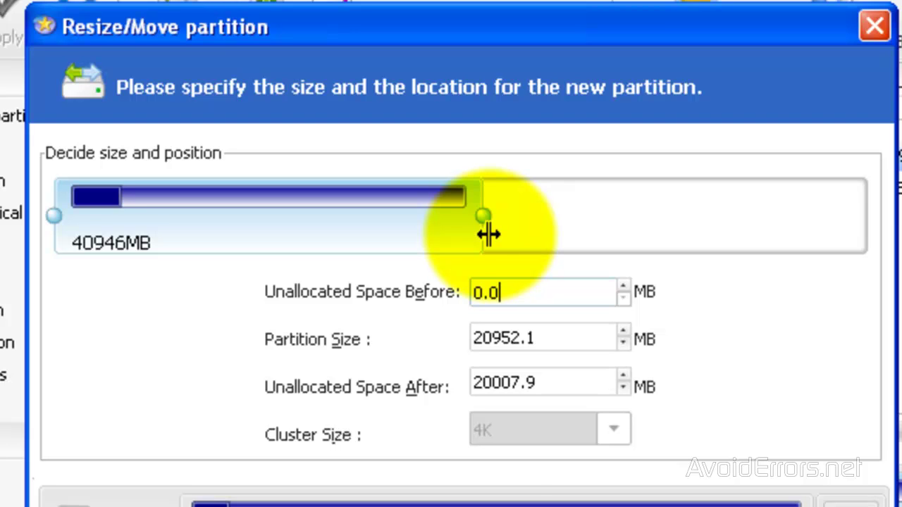
drag(489, 235, 488, 235)
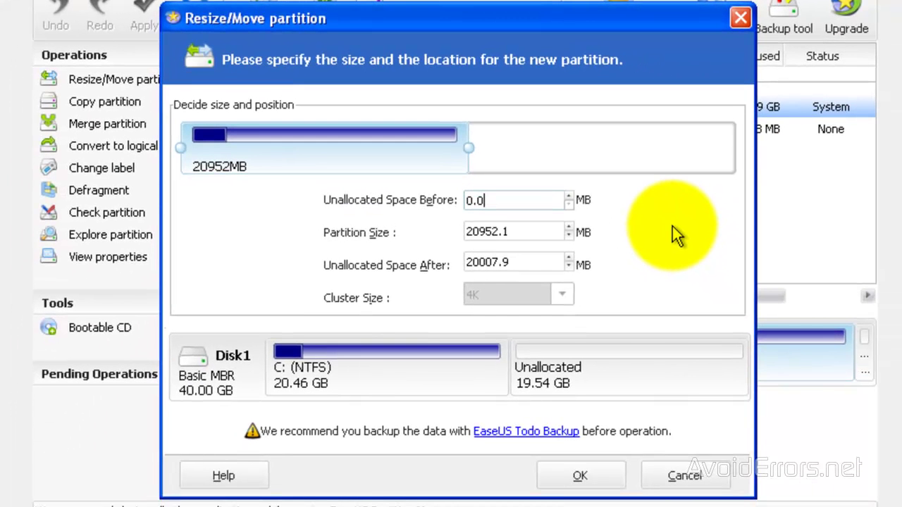
click(593, 476)
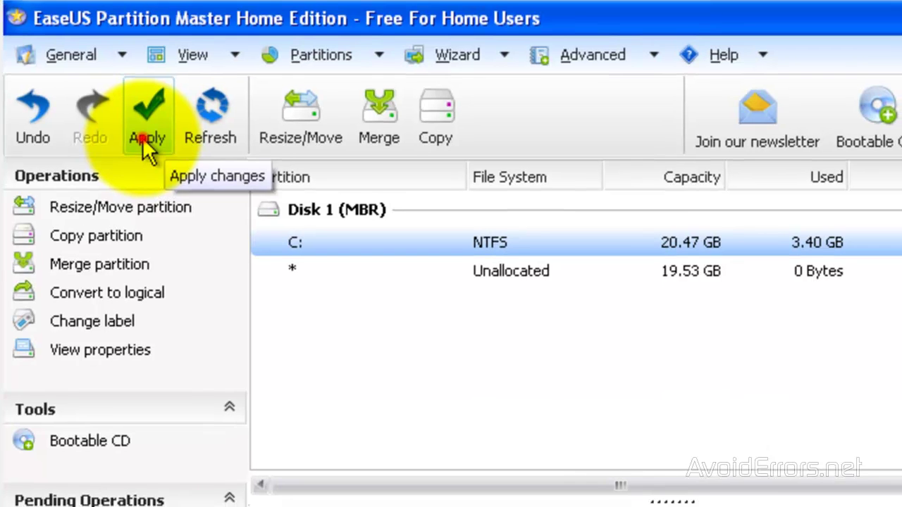
- Apply the pending C: resize and agree to the reboot that performs it
click(145, 144)
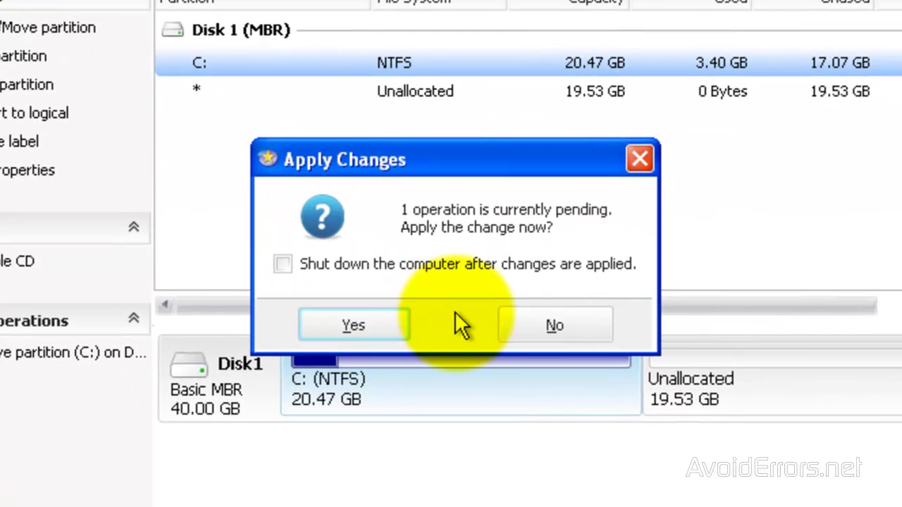
click(381, 319)
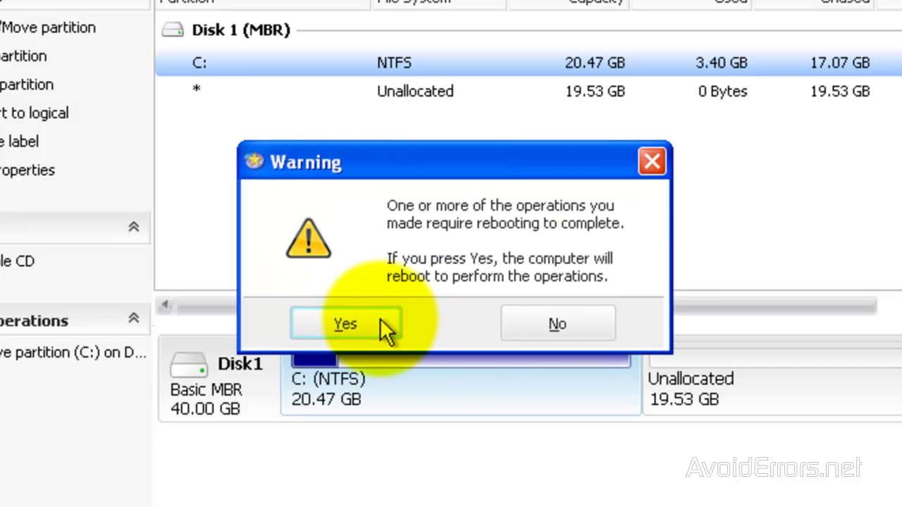
click(380, 318)
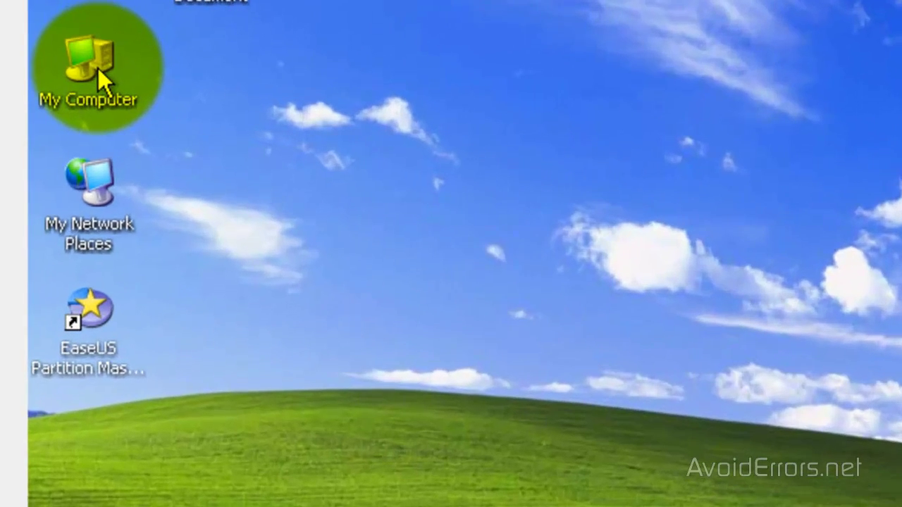
- Open Computer Management from My Computer and expand Storage to reach Disk Management
right_click(98, 68)
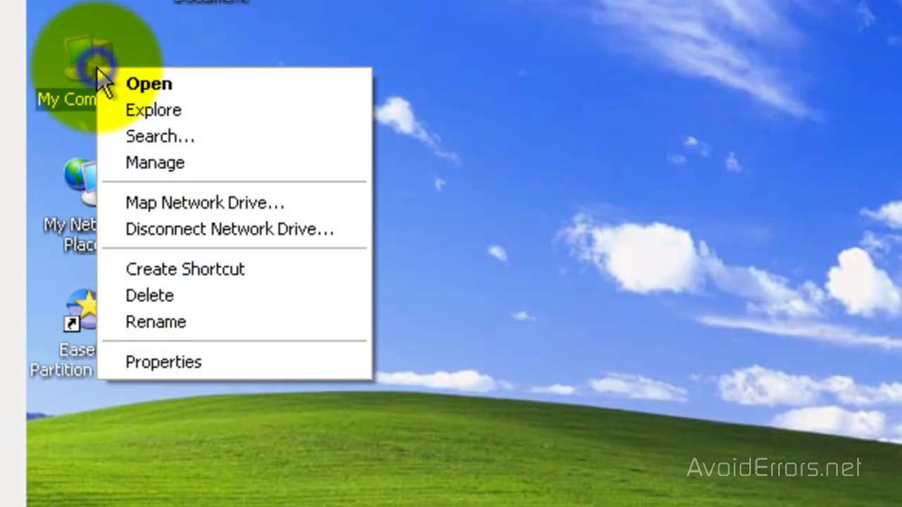
click(196, 168)
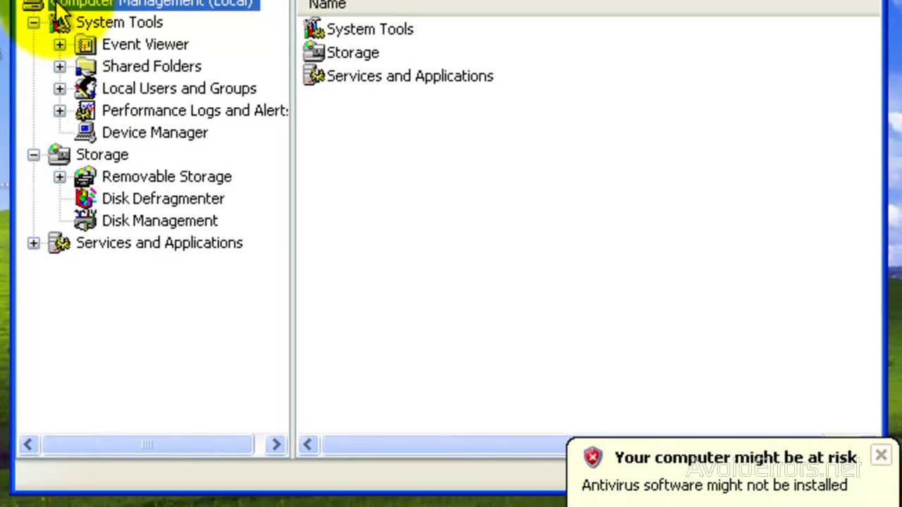
click(151, 221)
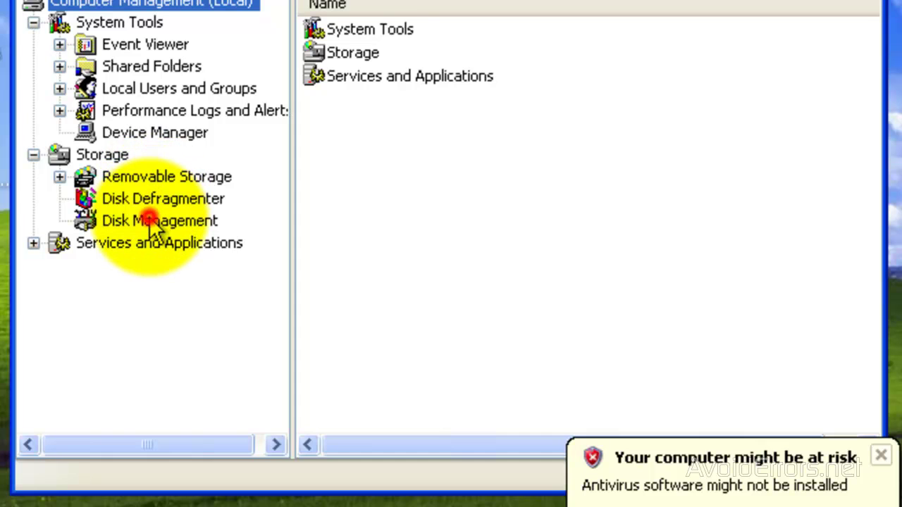